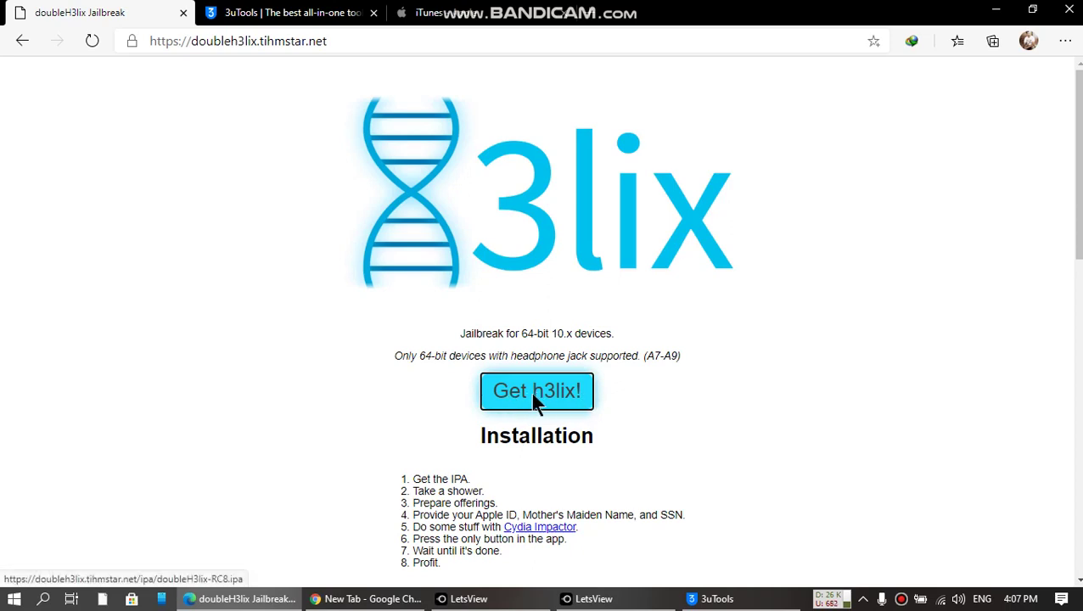
Switch Edge to the '3uTools | The best all-in-one tool' tab
{"action": "left_click", "coordinate": [292, 18]}
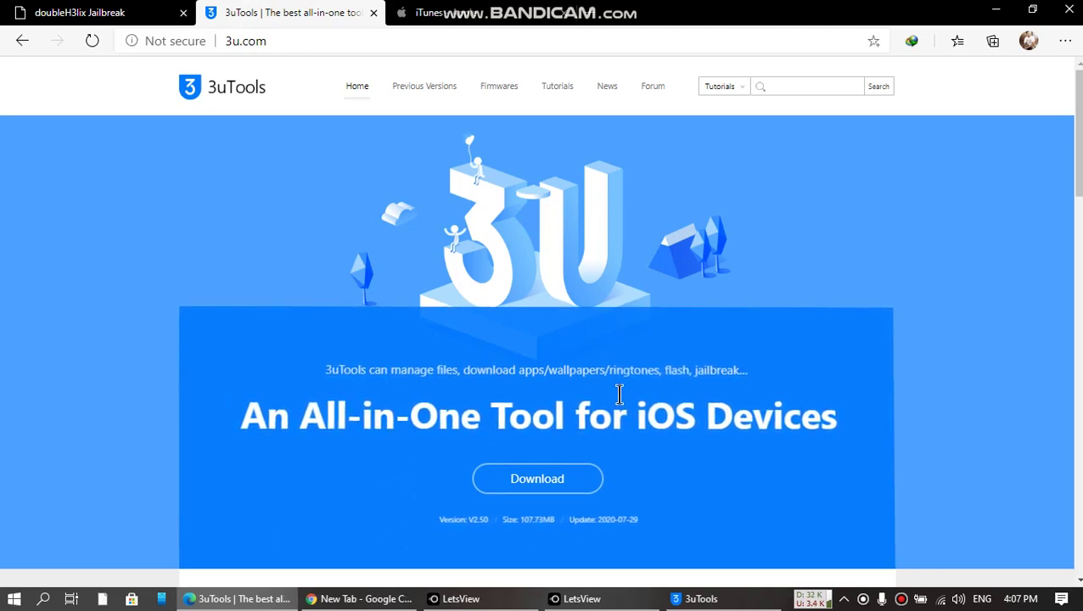
Glance over the 3u.com page, then switch to the apple.com iTunes download tab
{"action": "scroll", "coordinate": [681, 452], "scroll_direction": "down", "scroll_amount": 2}
{"action": "scroll", "coordinate": [680, 449], "scroll_direction": "up", "scroll_amount": 2}
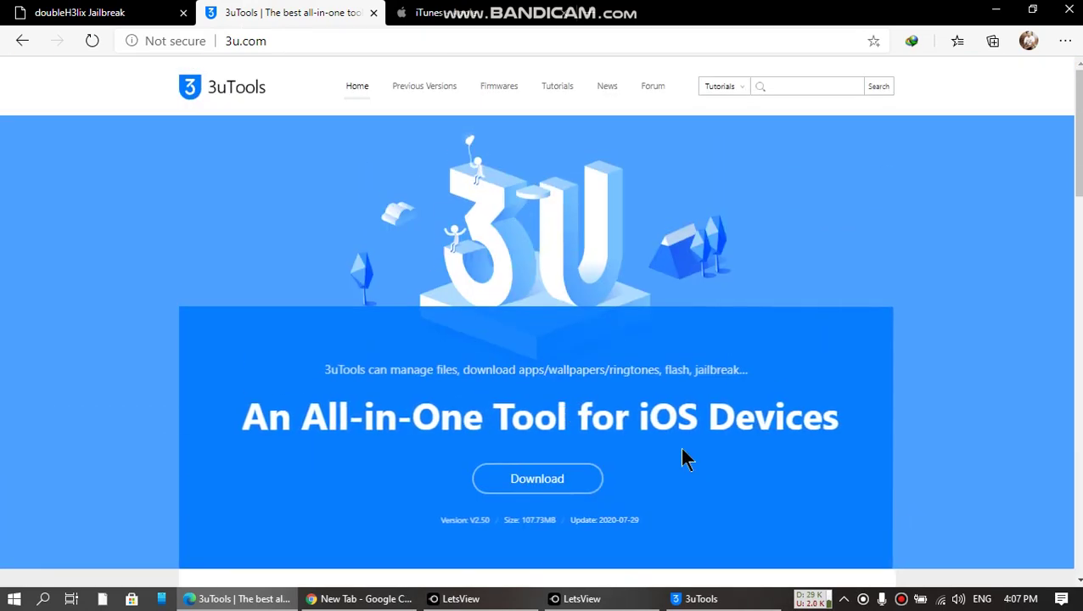
{"action": "left_click", "coordinate": [416, 15]}
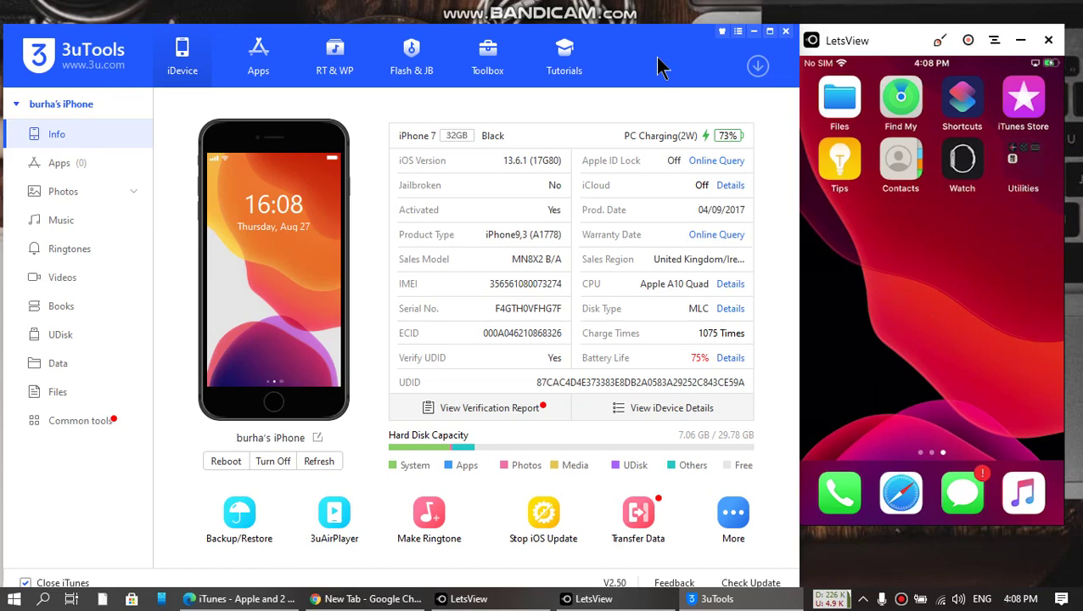
Open and dismiss the 3uTools main menu, keeping the iPhone 7 info page displayed
{"action": "left_click", "coordinate": [738, 34]}
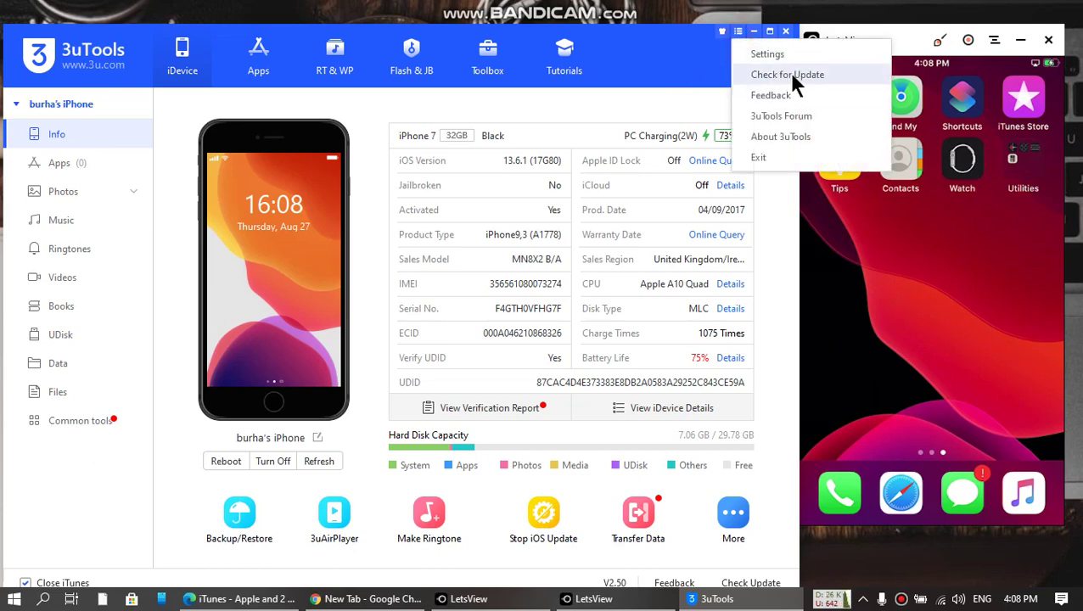
{"action": "left_click", "coordinate": [651, 64]}
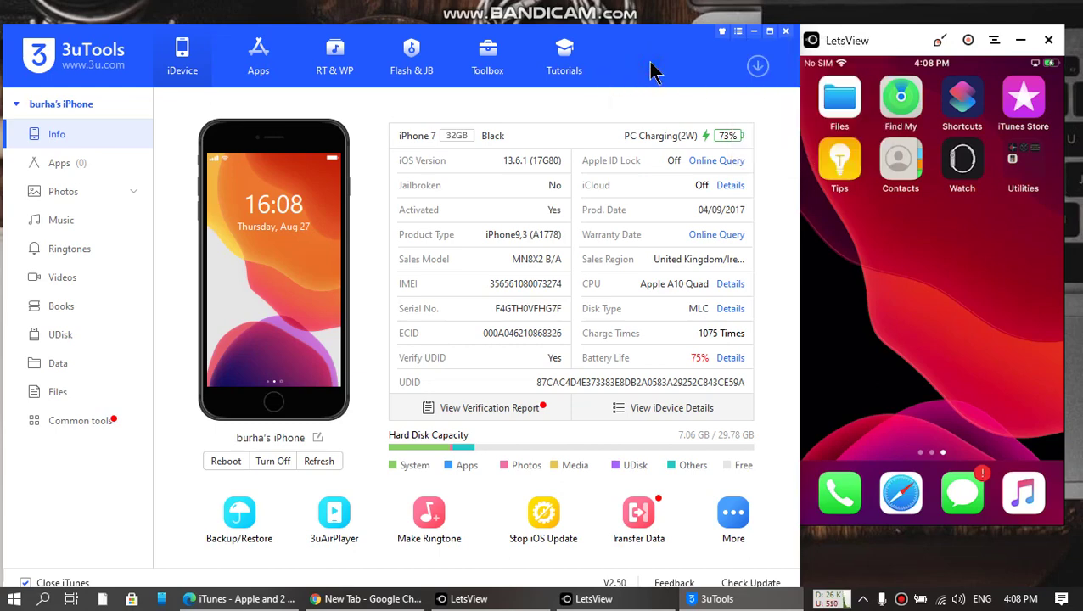
Open Toolbox's IPA Signature tool and start adding an IPA file from Downloads
{"action": "left_click", "coordinate": [482, 64]}
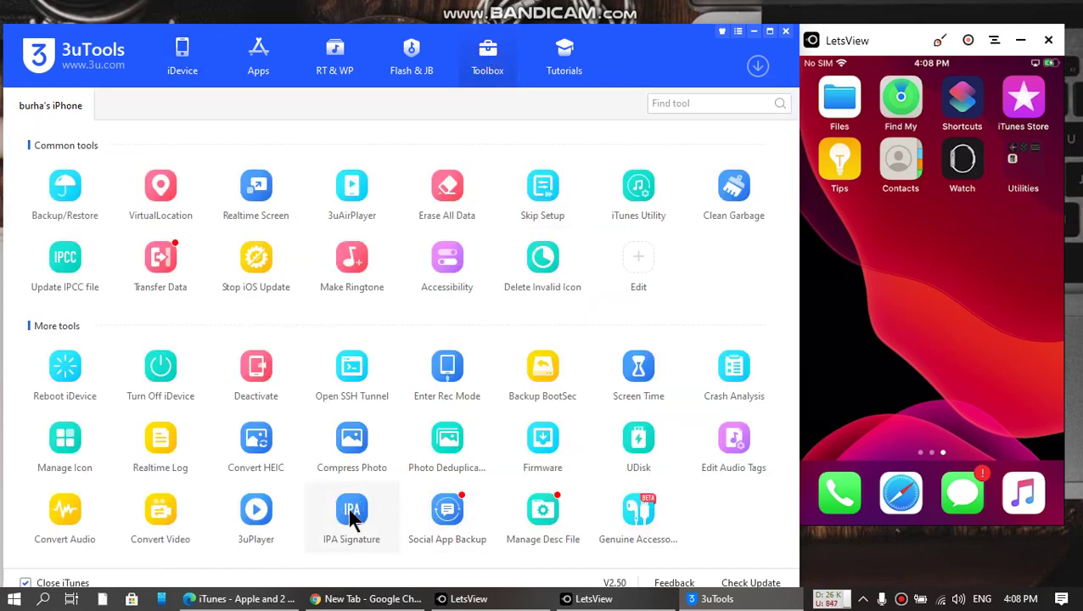
{"action": "left_click", "coordinate": [353, 518]}
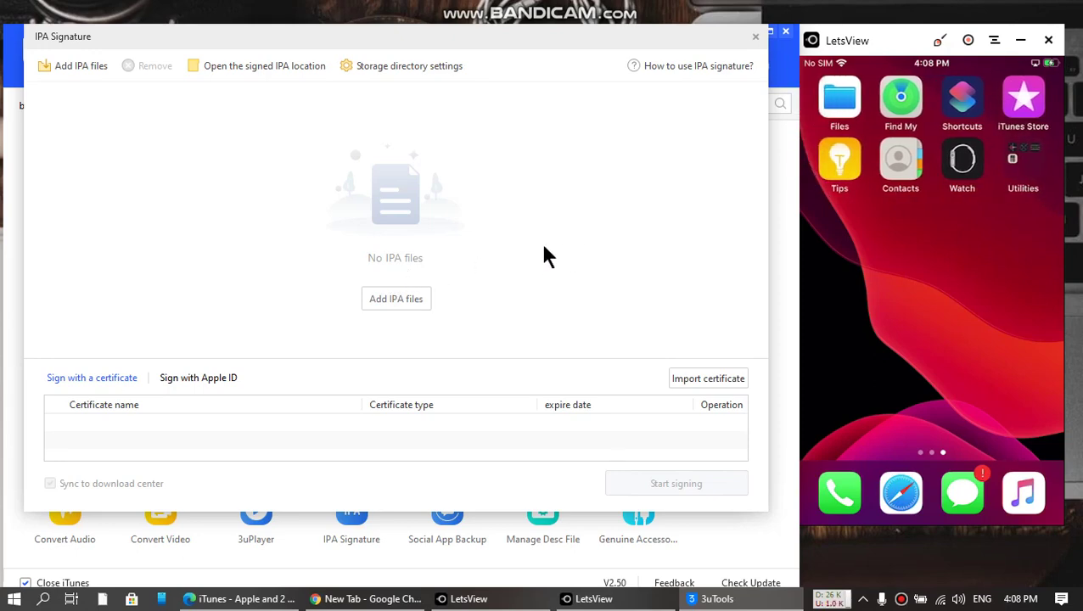
{"action": "left_click", "coordinate": [390, 299]}
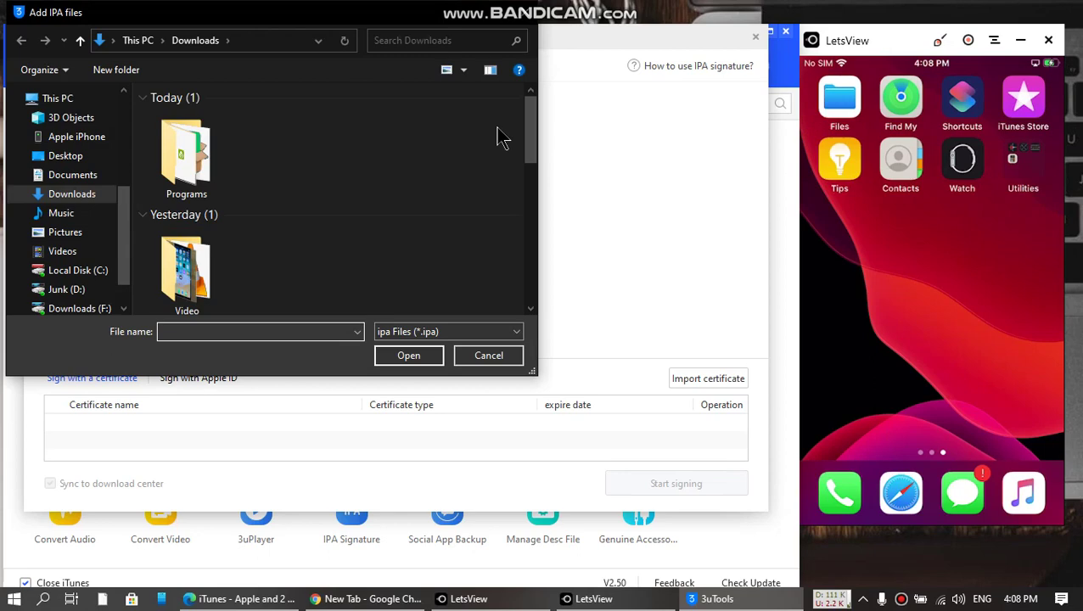
Add doubleH3lix-RC8.ipa (version 1.0, 10.89 MB) from Downloads to the signing list
{"action": "left_click_drag", "start_coordinate": [530, 115], "coordinate": [516, 237]}
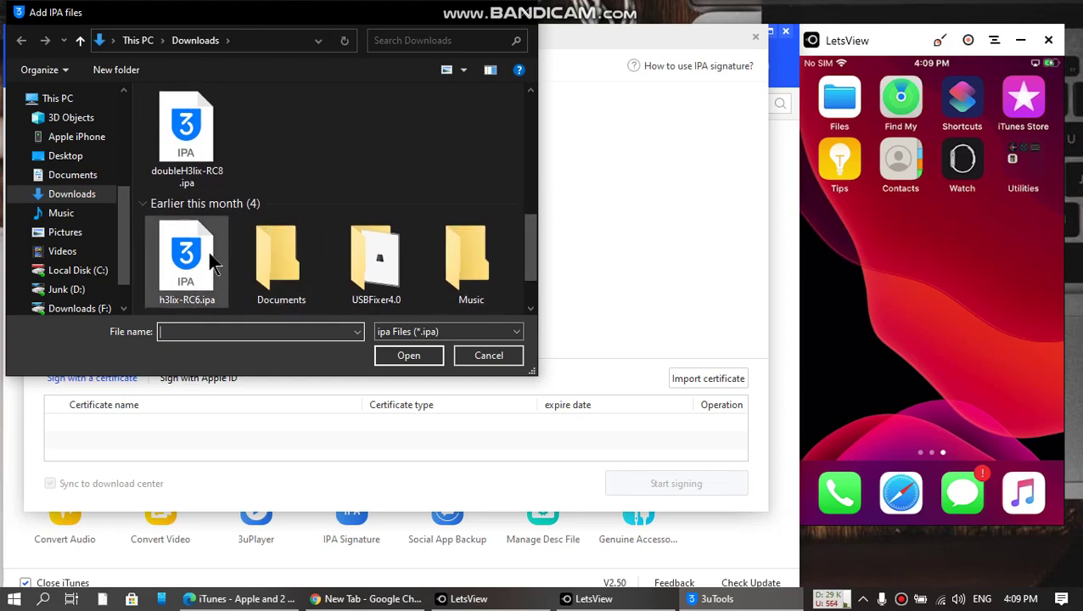
{"action": "left_click", "coordinate": [177, 273]}
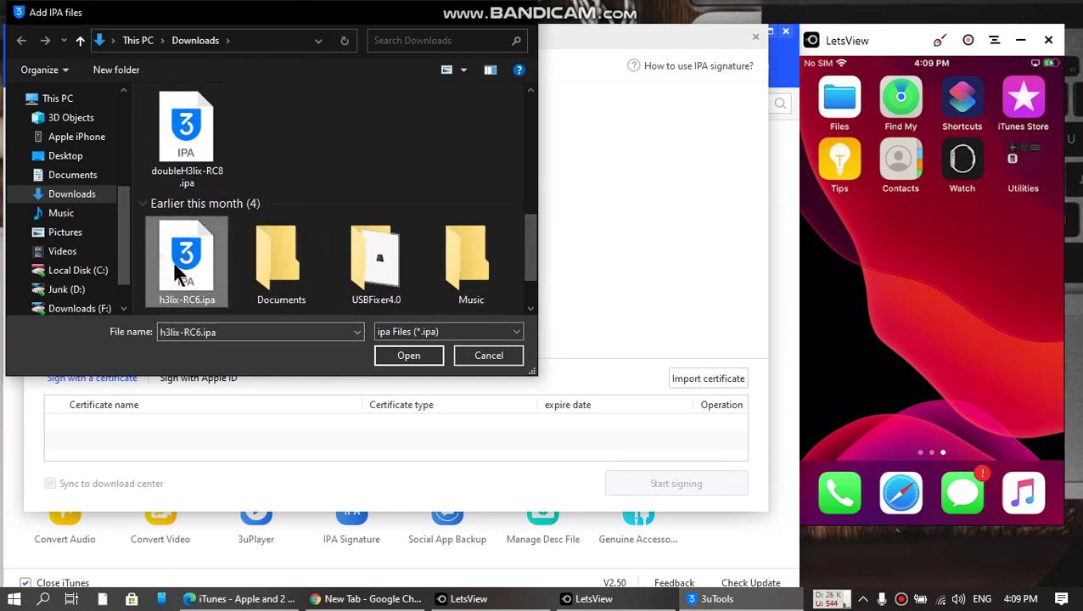
{"action": "left_click", "coordinate": [188, 144]}
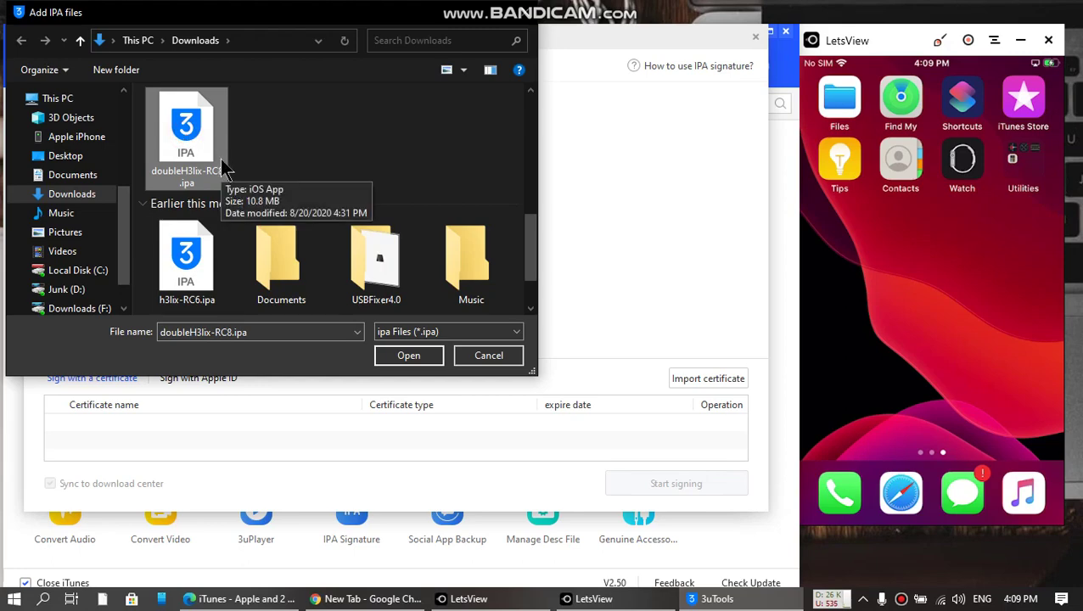
{"action": "double_click", "coordinate": [184, 142]}
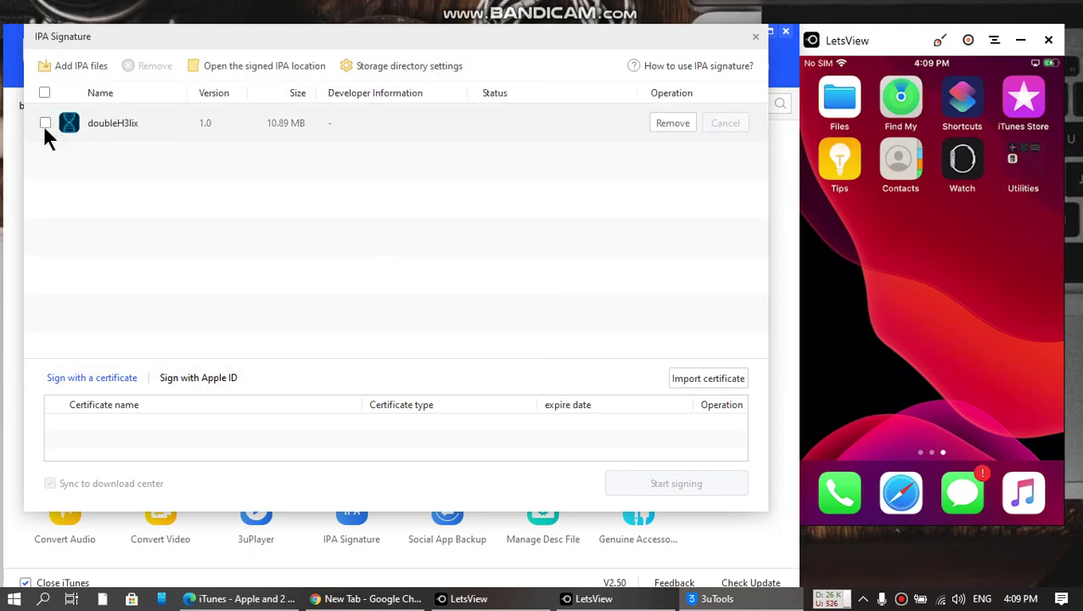
Tick doubleH3lix and add an Apple ID with its password, paired to the iPhone's device ID
{"action": "left_click", "coordinate": [45, 123]}
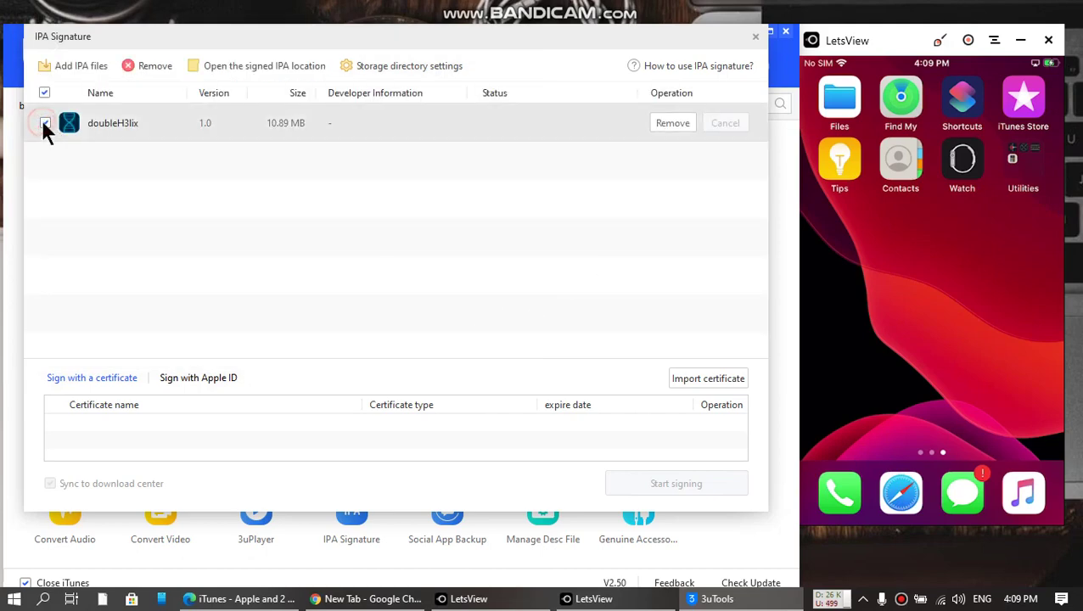
{"action": "left_click", "coordinate": [193, 377]}
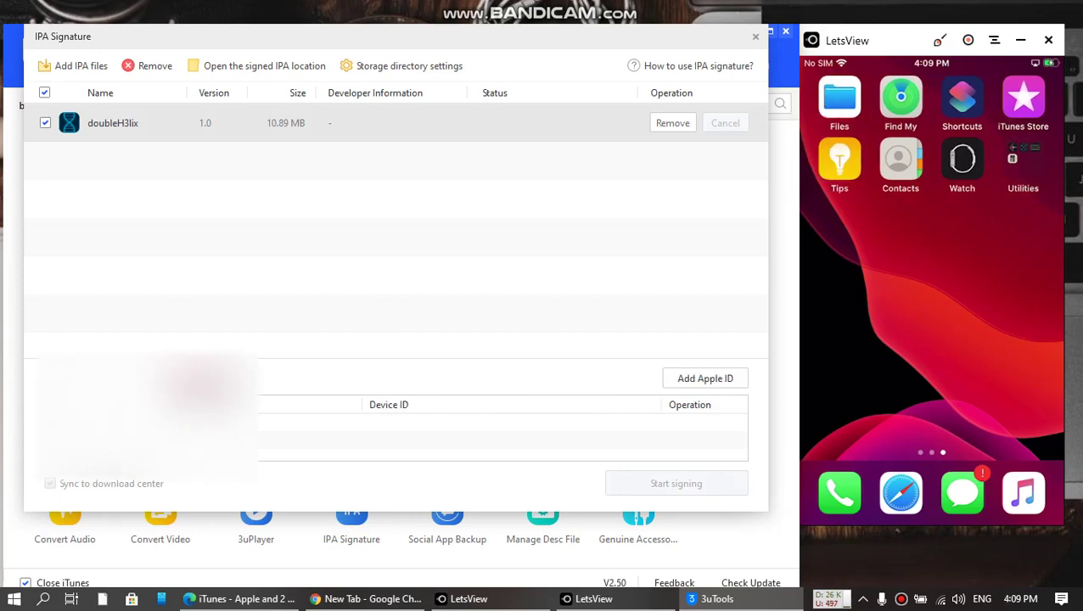
{"action": "left_click", "coordinate": [705, 379]}
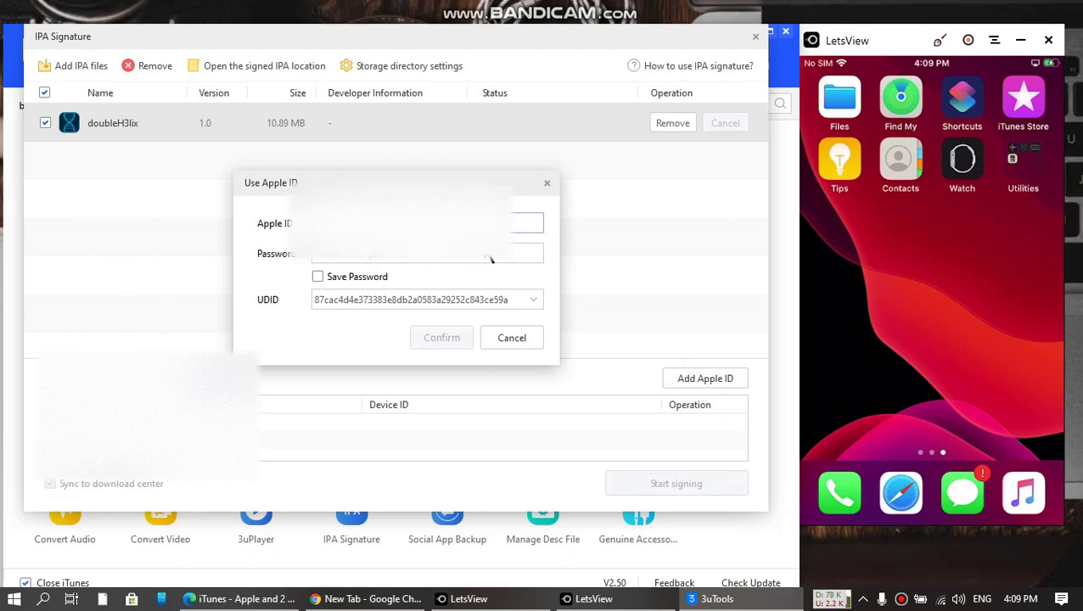
{"action": "left_click", "coordinate": [490, 253]}
{"action": "key", "text": "ctrl+v"}
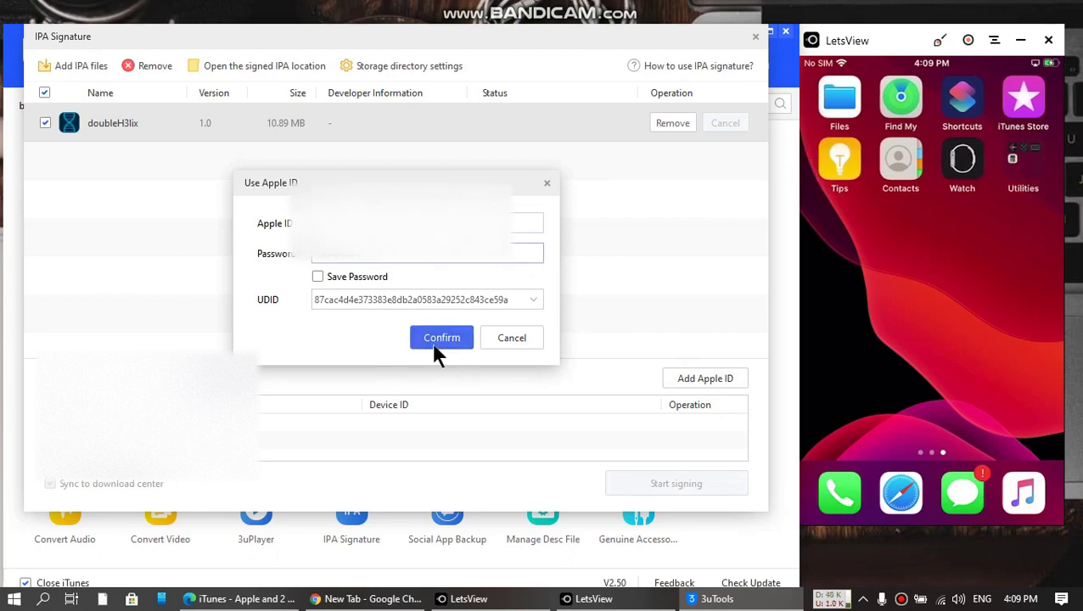
{"action": "left_click", "coordinate": [431, 342]}
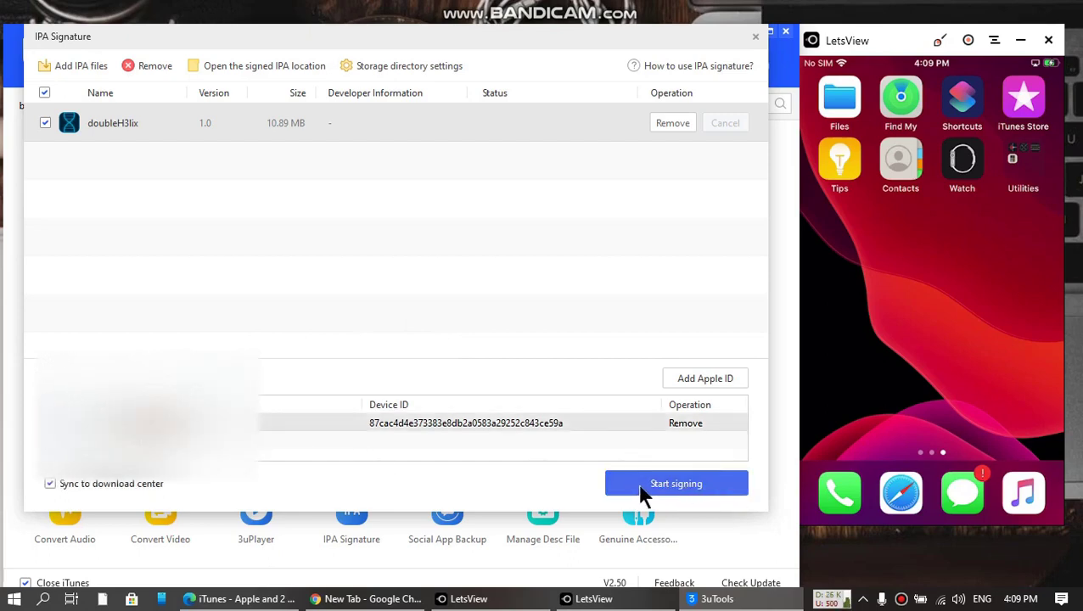
Sign doubleH3lix with the registered Apple ID until the status shows Signature succeed
{"action": "left_click", "coordinate": [668, 488]}
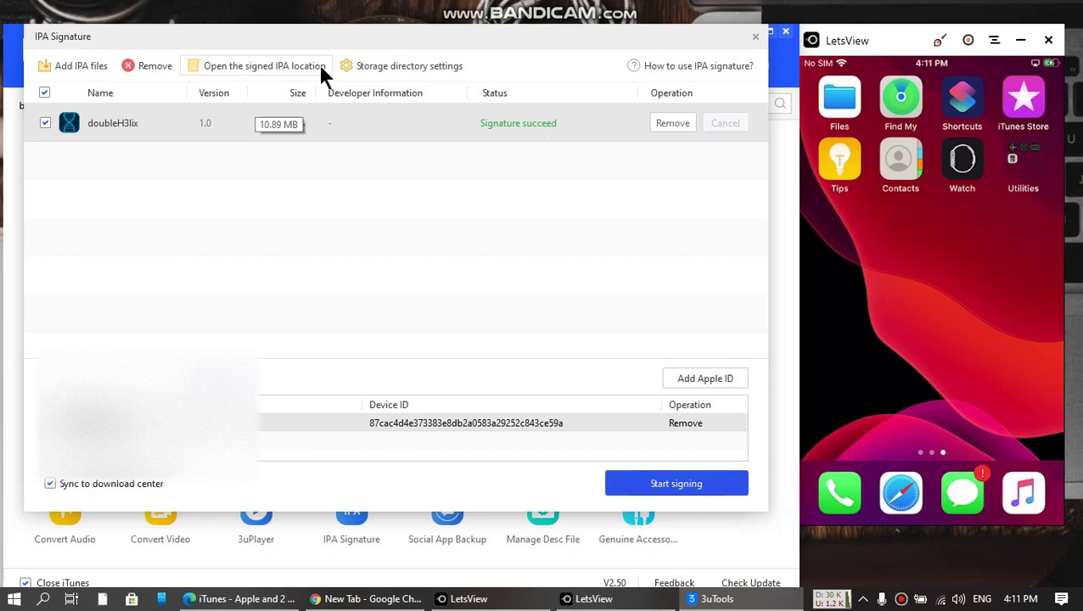
Send the signed doubleH3lix-RC8.ipa in Documents to 3uTools via 使用3uTools安装
{"action": "left_click", "coordinate": [255, 67]}
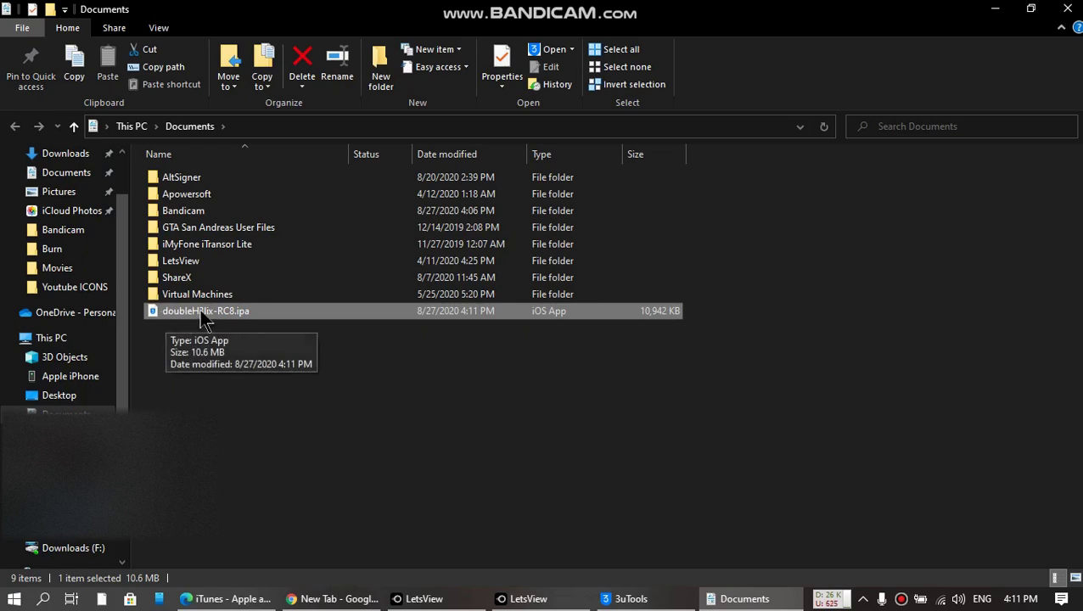
{"action": "right_click", "coordinate": [201, 314]}
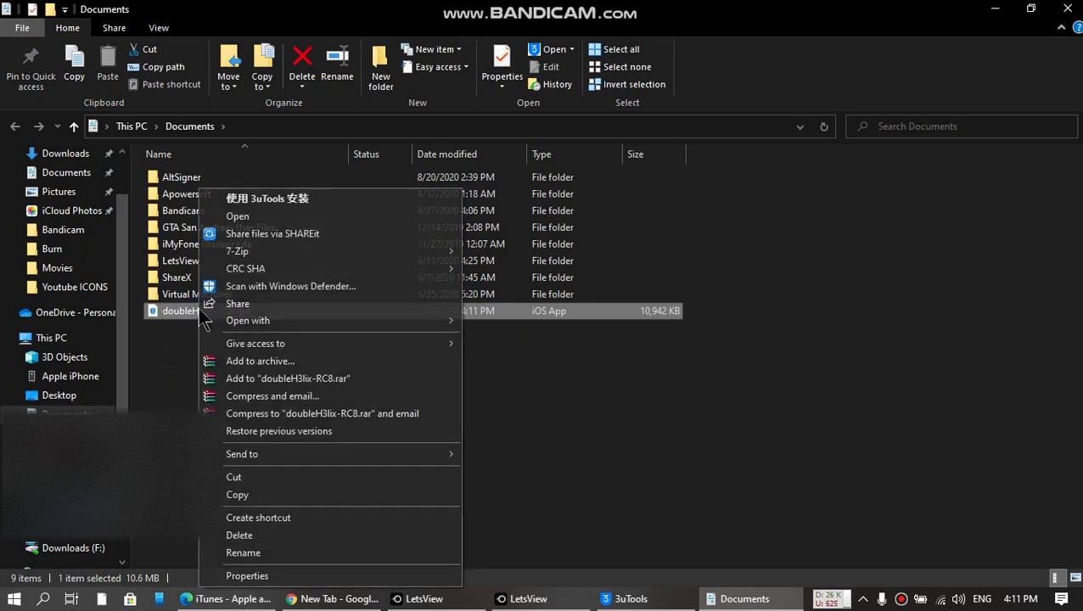
{"action": "left_click", "coordinate": [275, 200]}
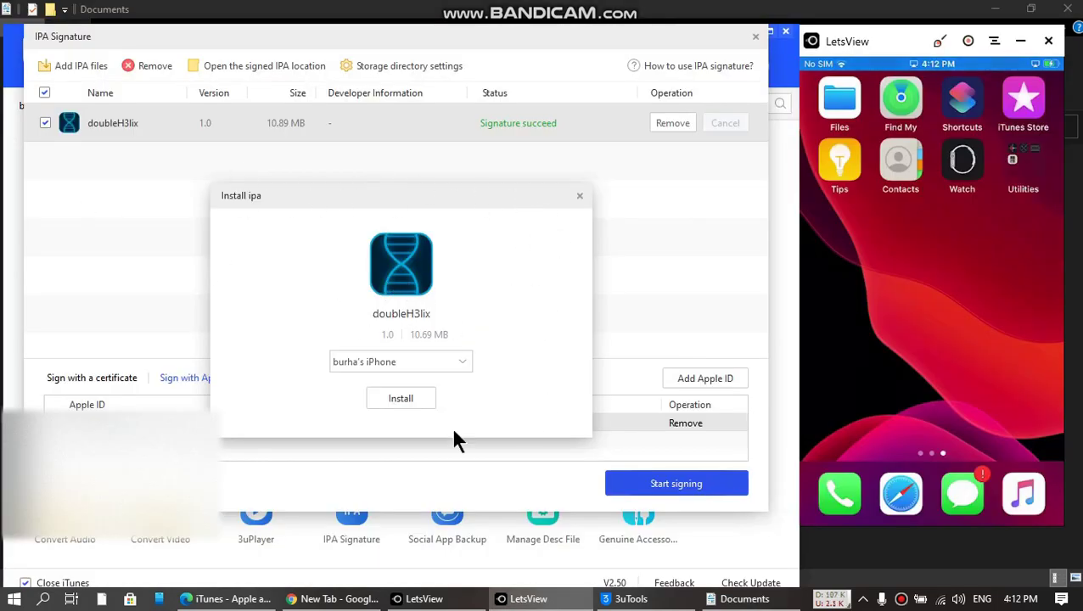
Install the signed doubleH3lix app onto the connected iPhone
{"action": "left_click", "coordinate": [393, 398]}
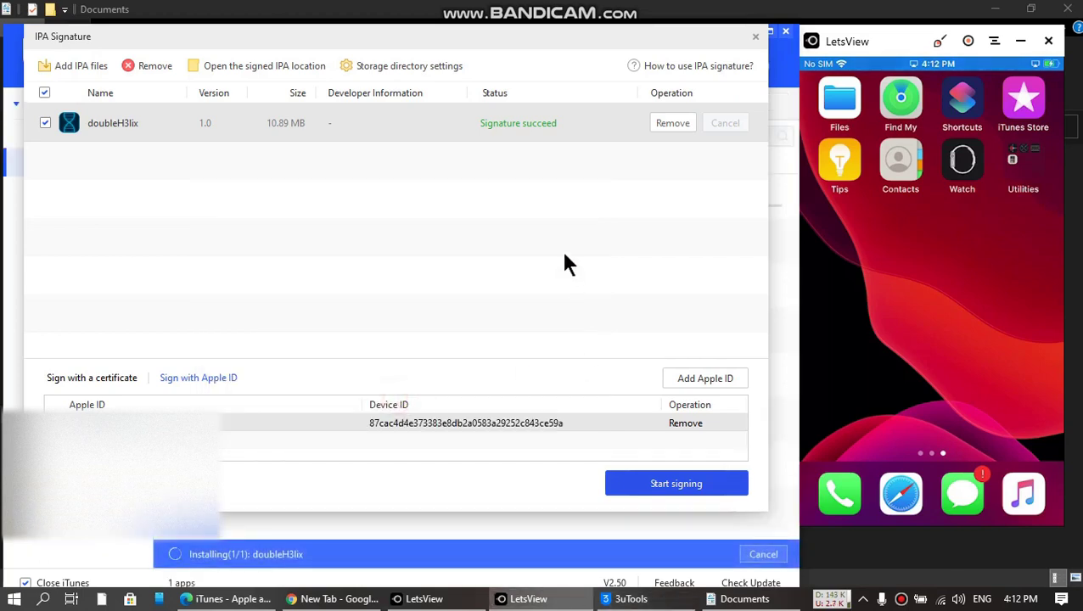